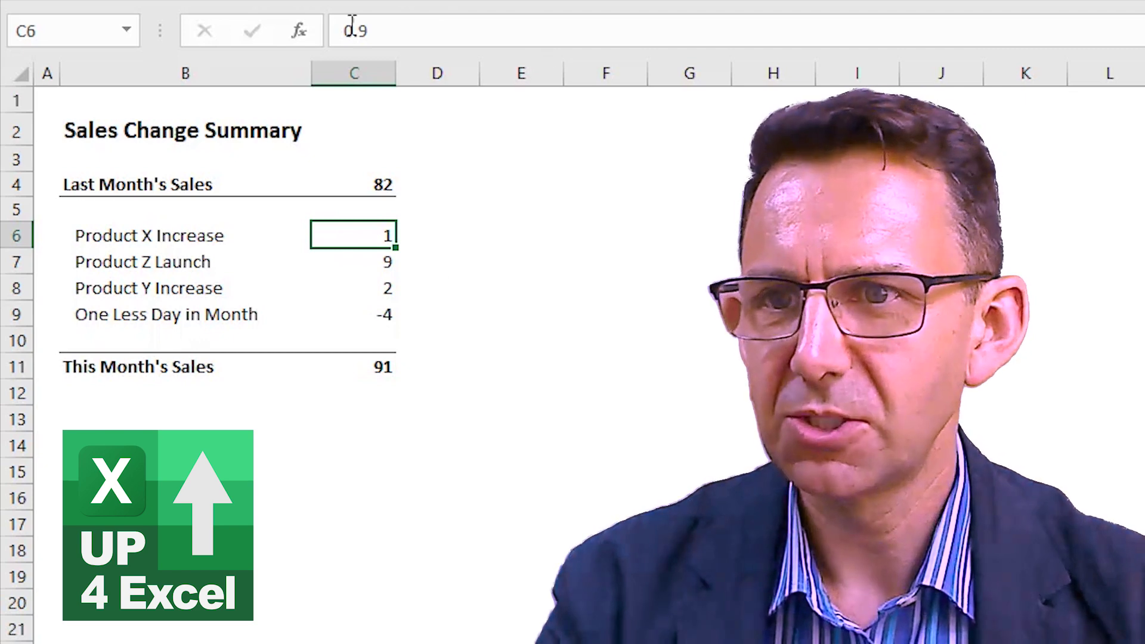
- Check the exact value stored in C6, then begin a formula in D6 with '='
drag(345, 30, 370, 30)
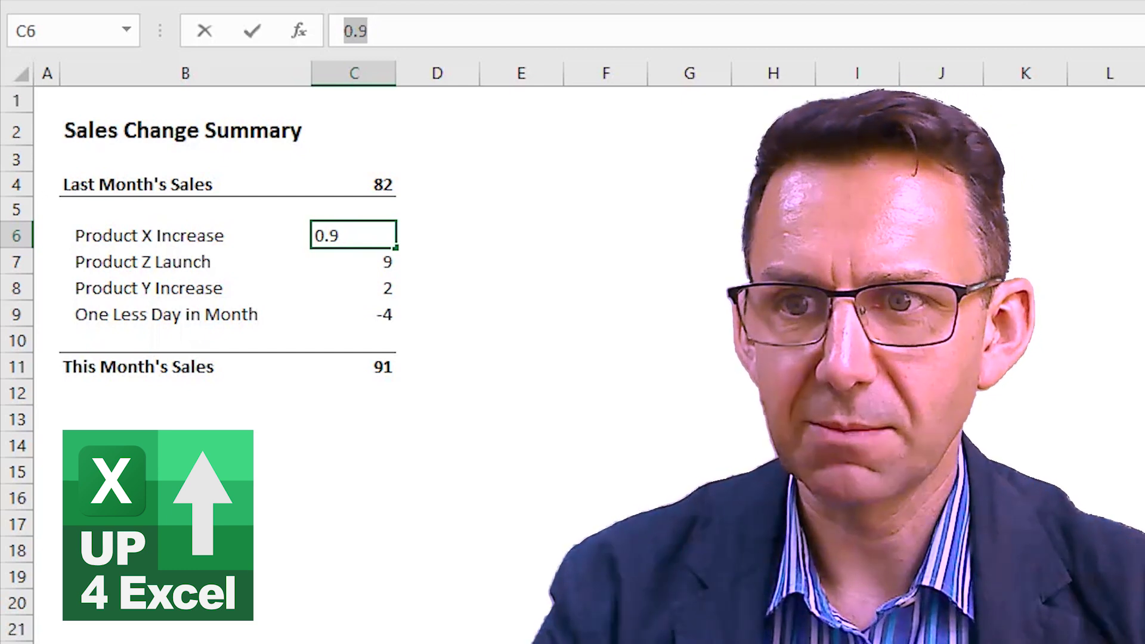
key(Return)
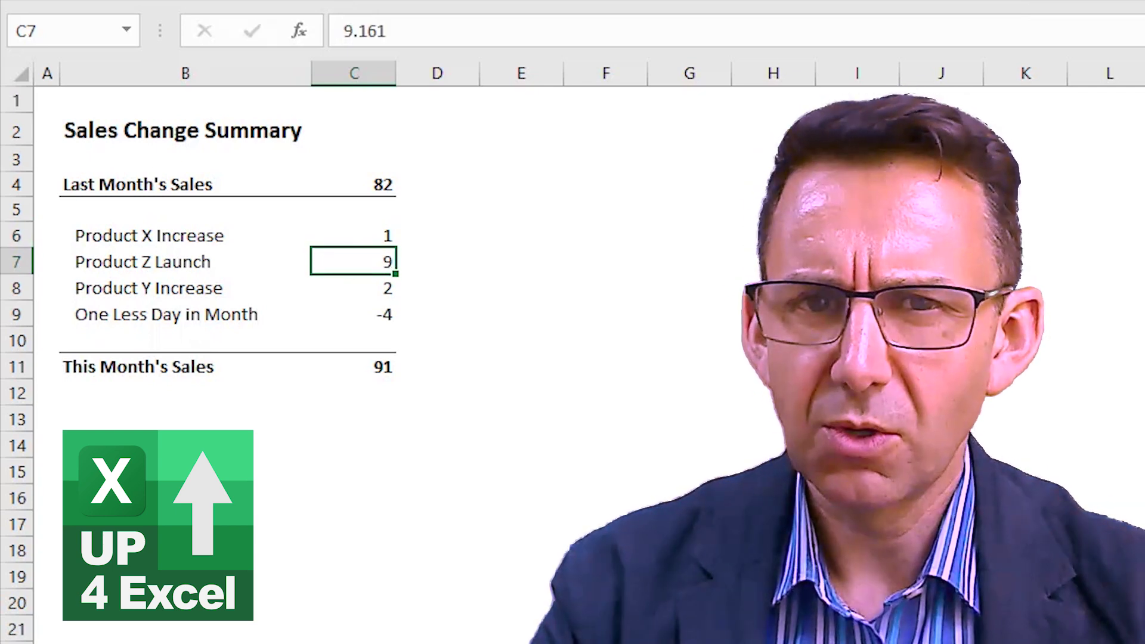
click(437, 261)
click(437, 236)
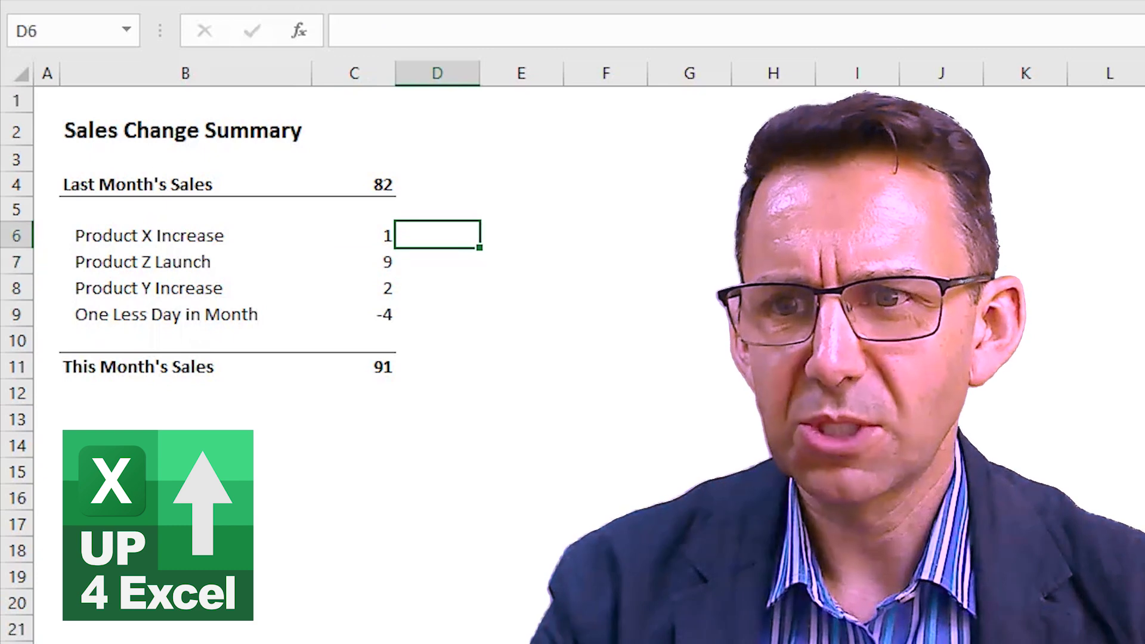
text(=)
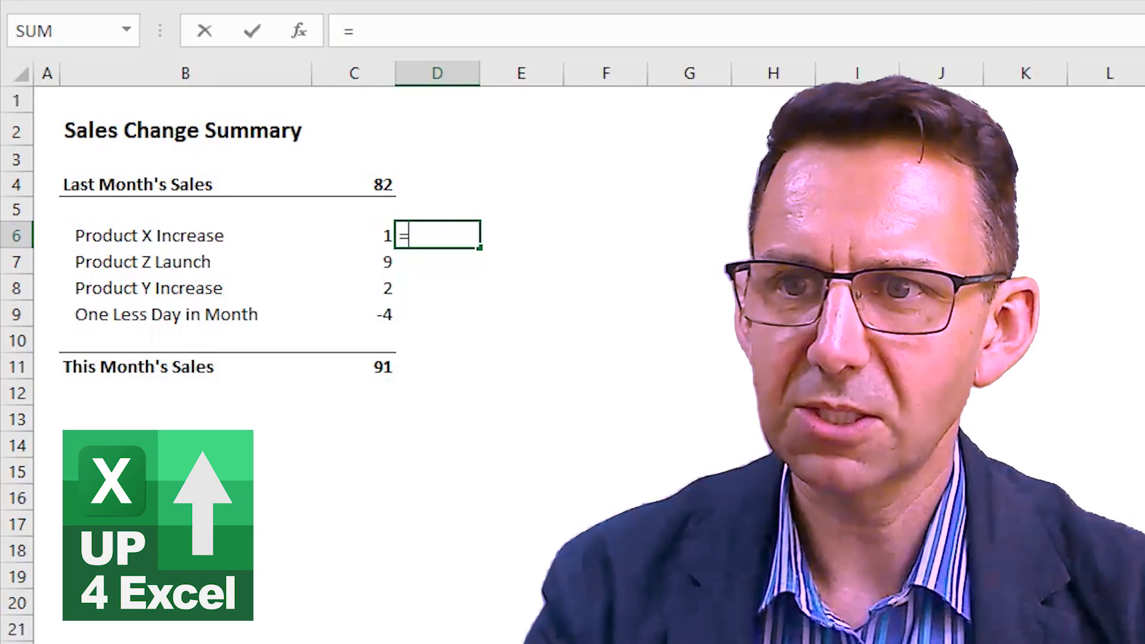
- Complete D6 as =ROUND(C6,0), rounding the Product X Increase to 1
text(round)
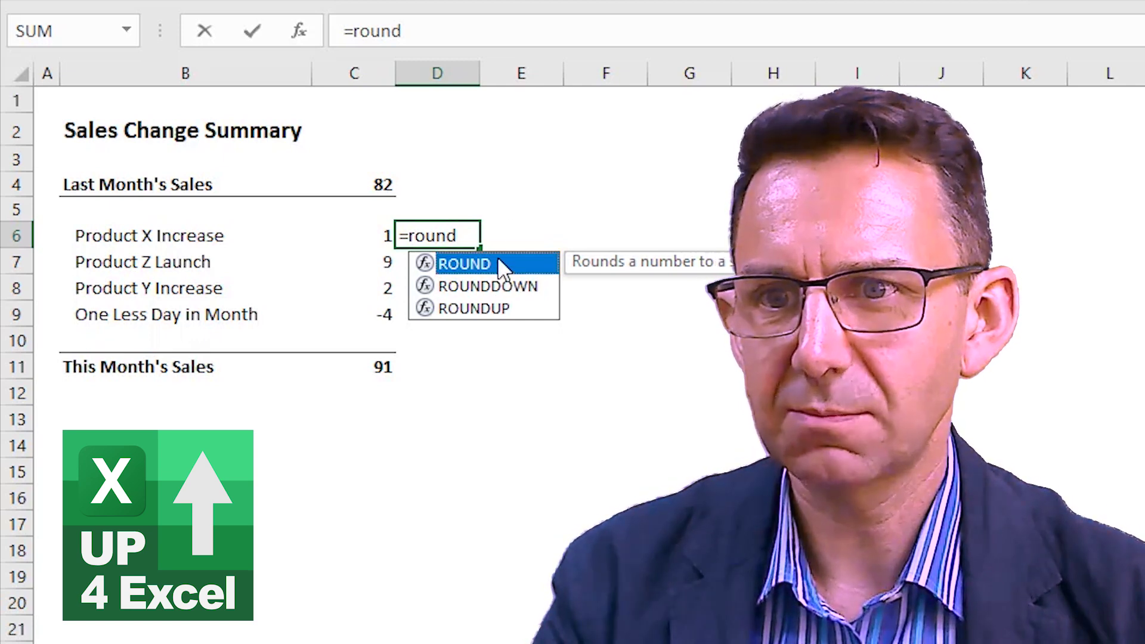
text(()
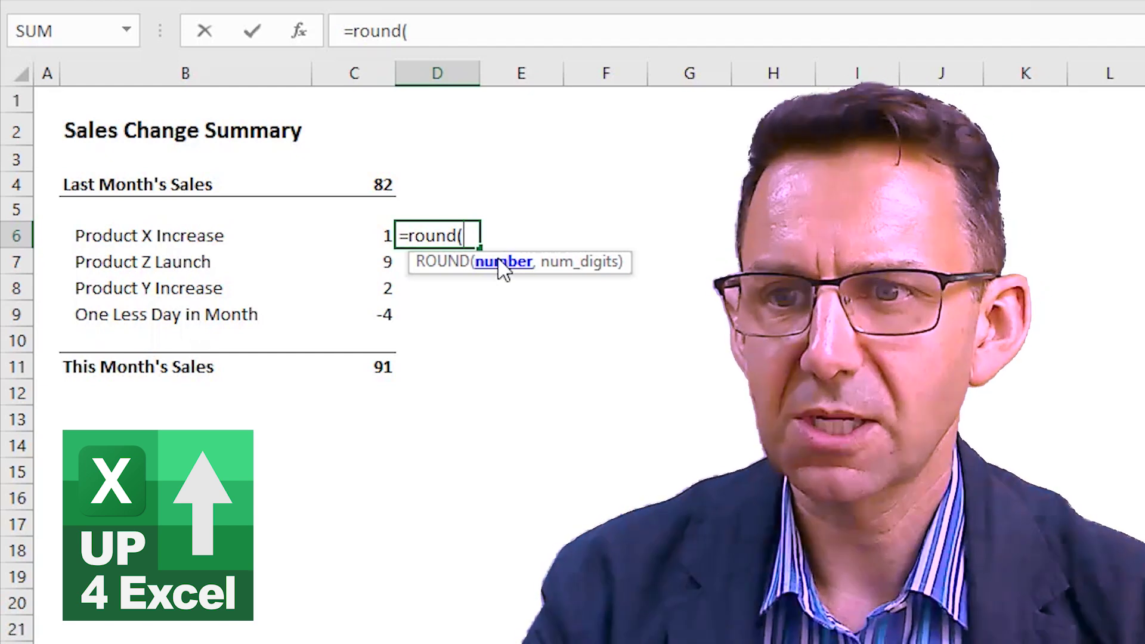
click(366, 236)
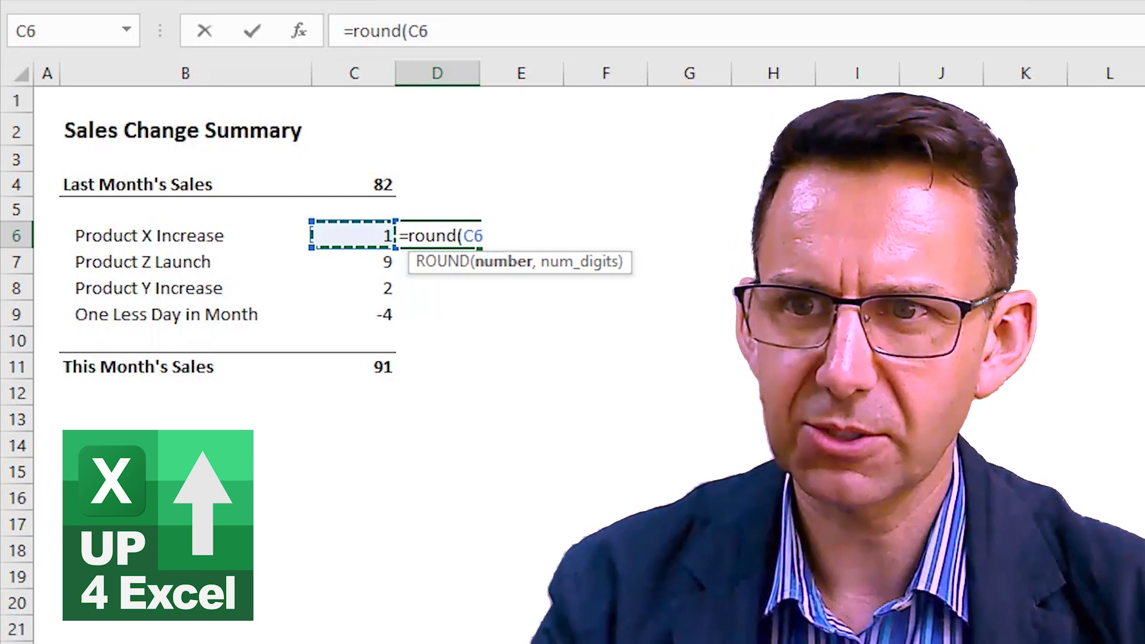
text(,)
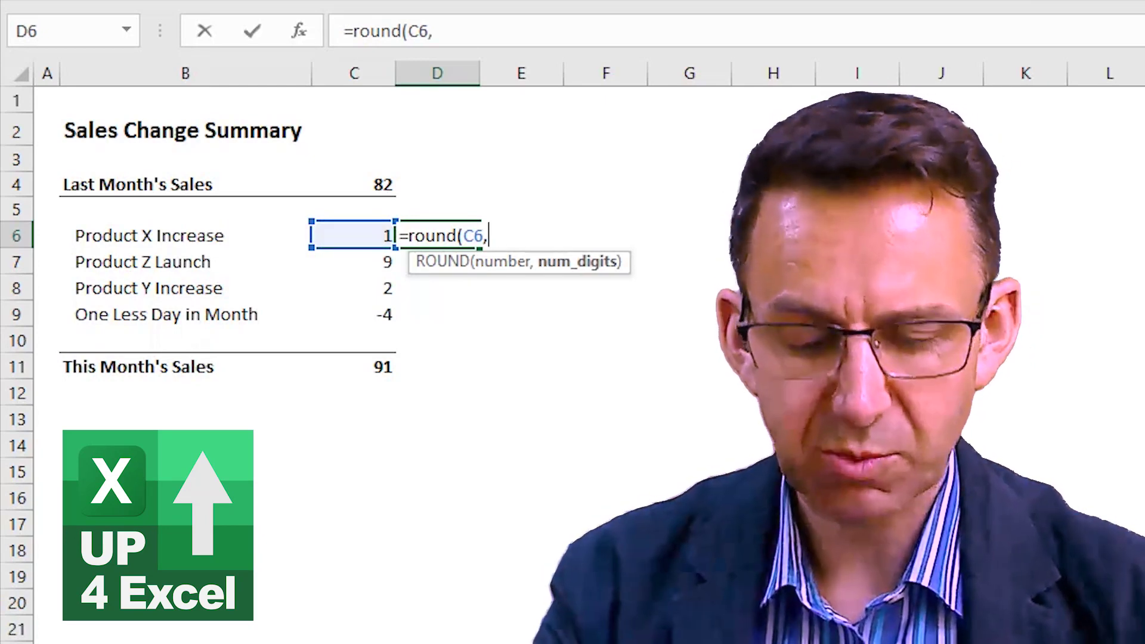
text(0)
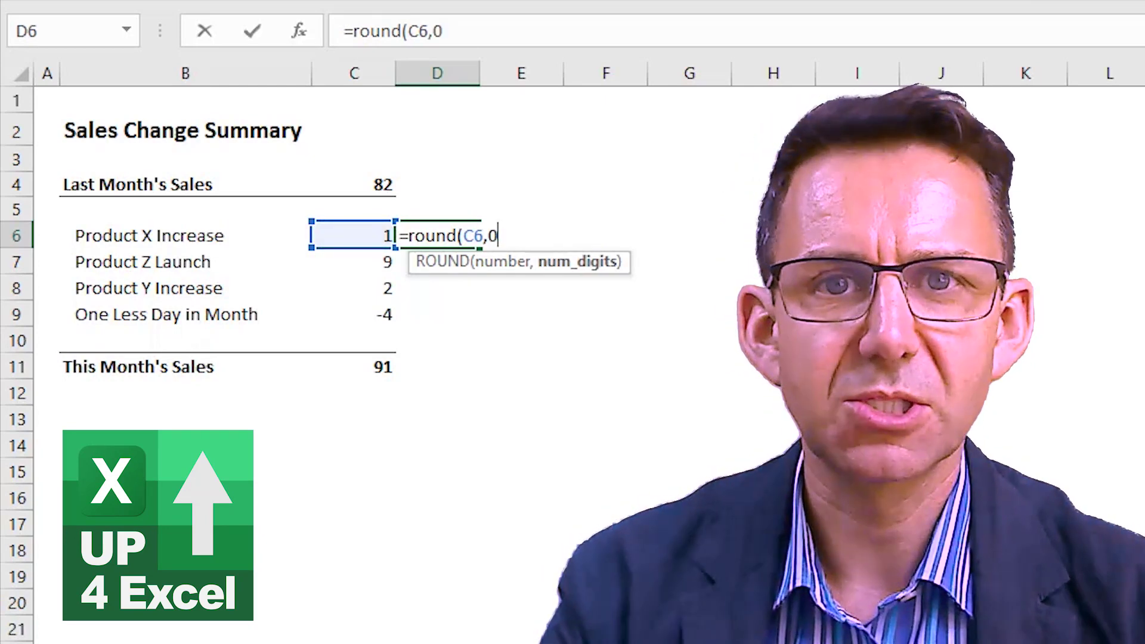
text())
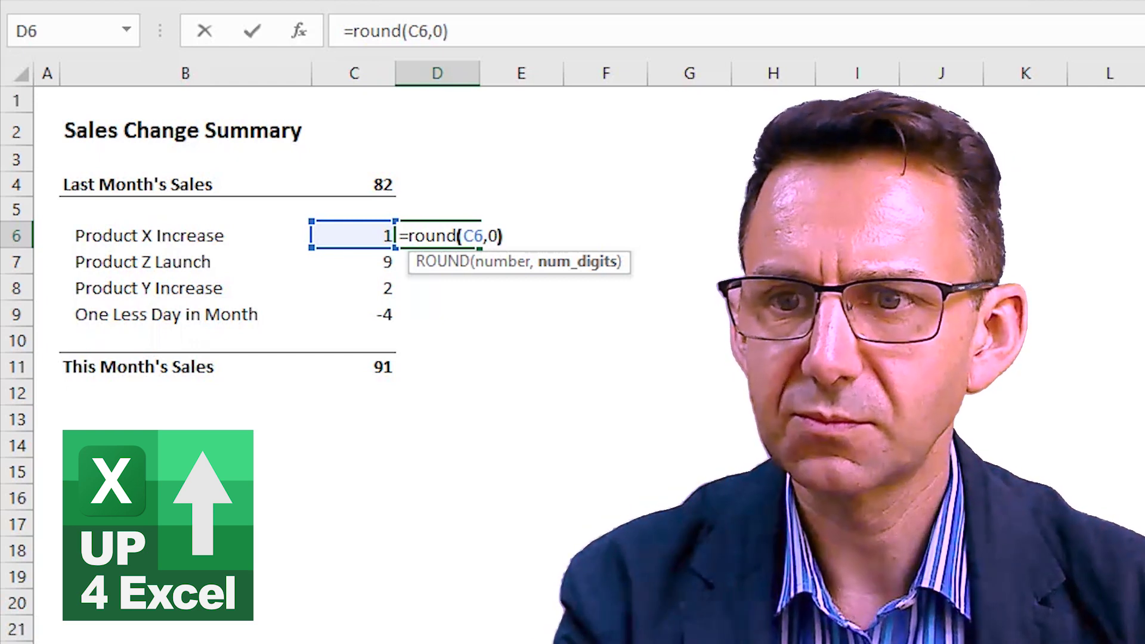
key(Return)
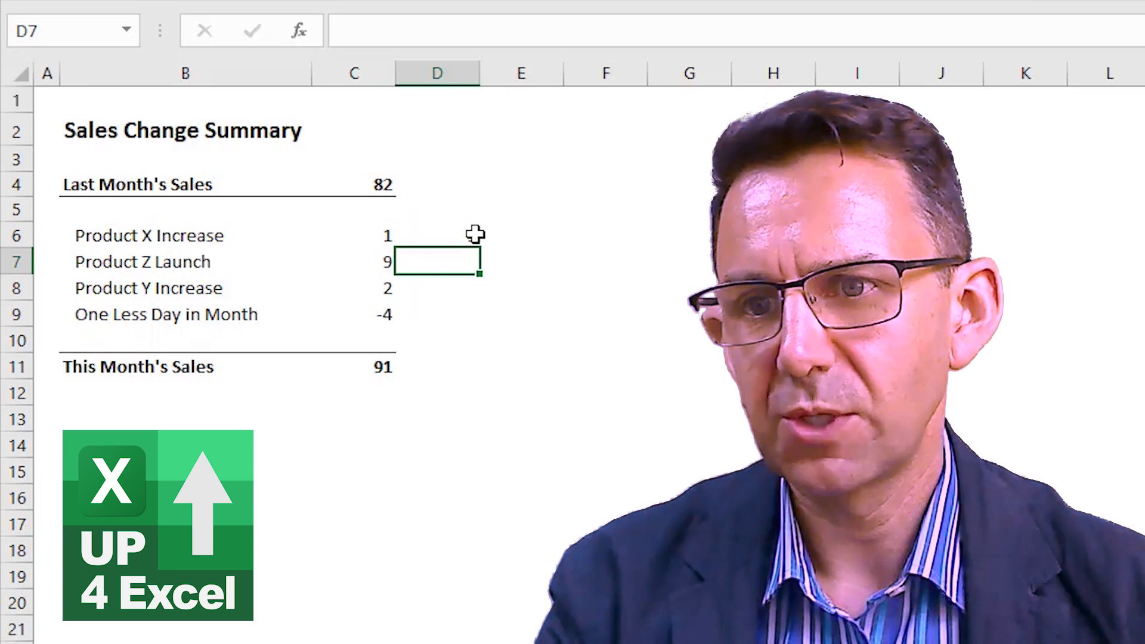
click(474, 235)
- Fill D6's ROUND formula down to D7:D9 and copy it into D4 for Last Month's Sales
double_click(479, 248)
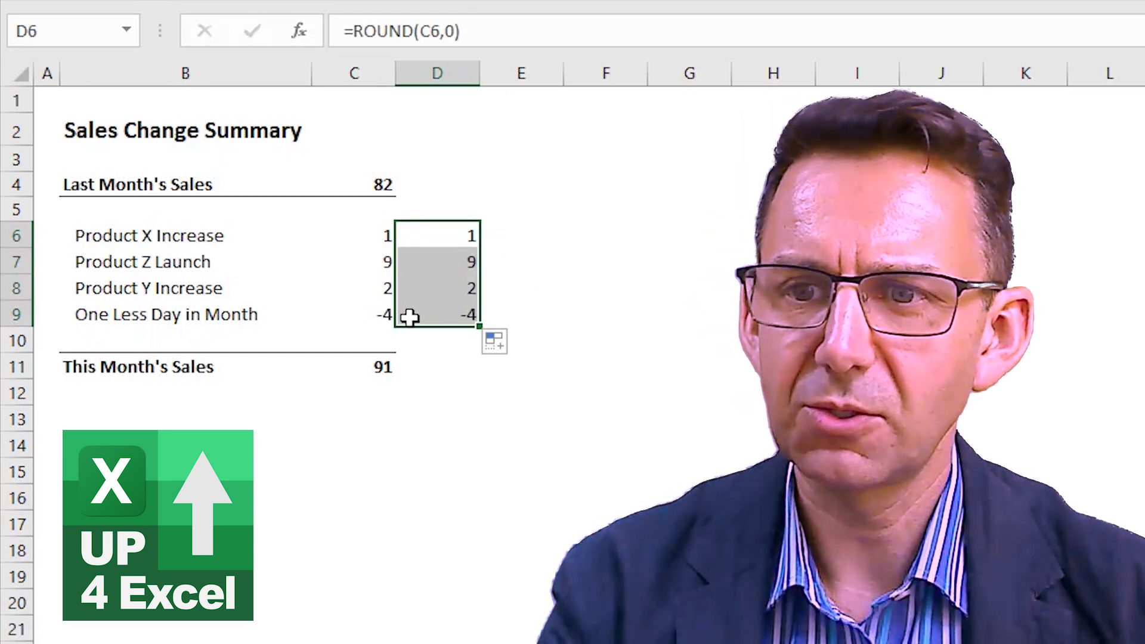
click(433, 307)
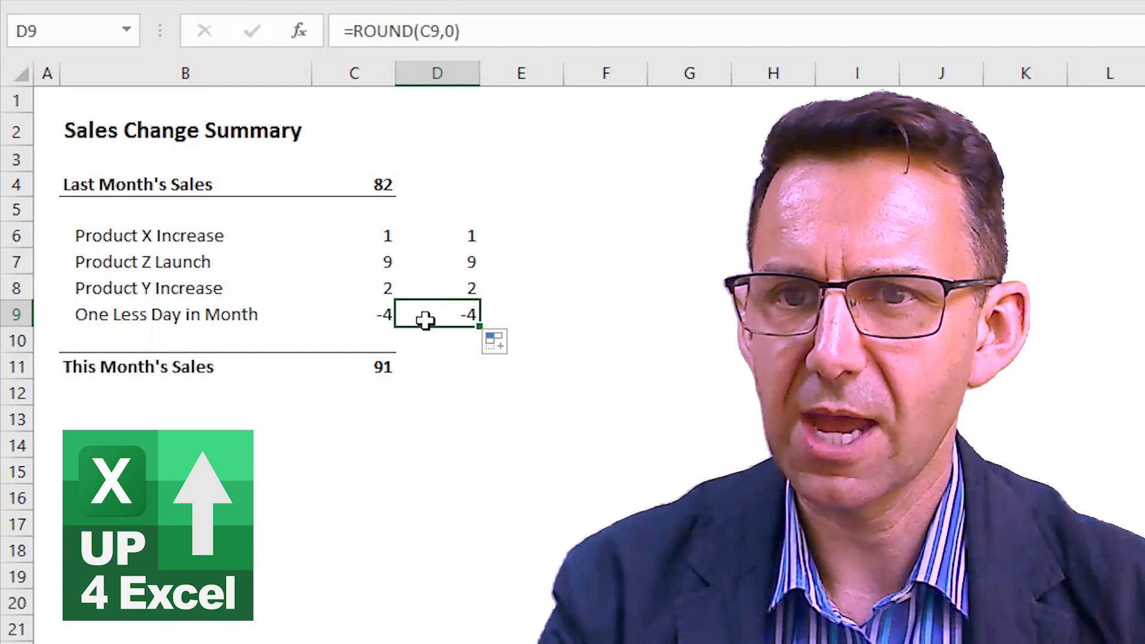
click(445, 242)
key(ctrl+c)
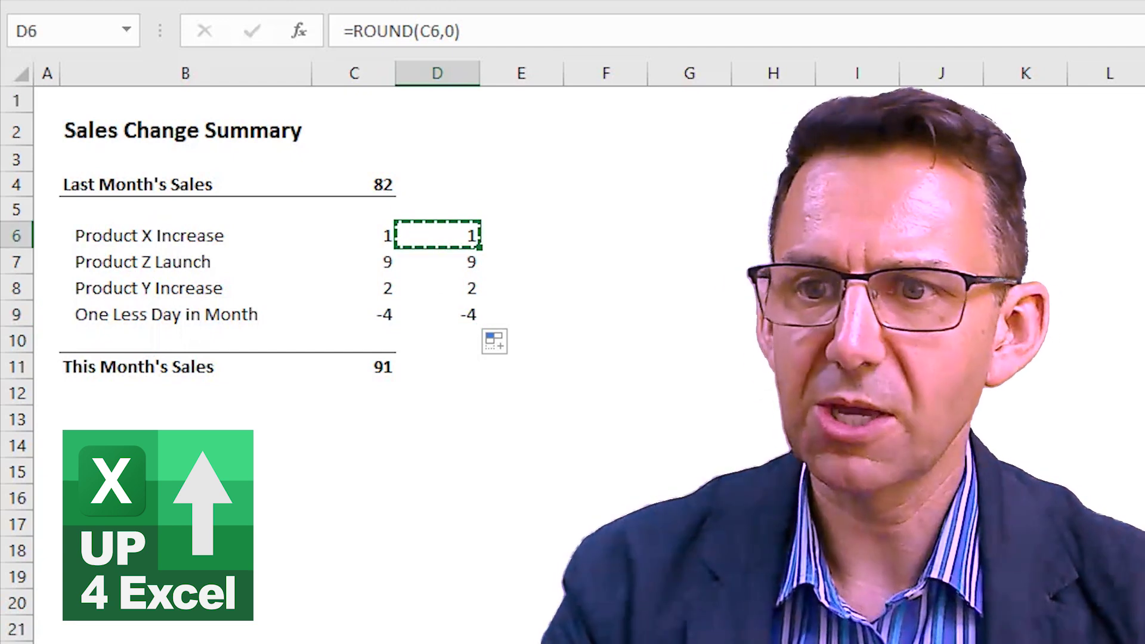
click(437, 184)
key(ctrl+v)
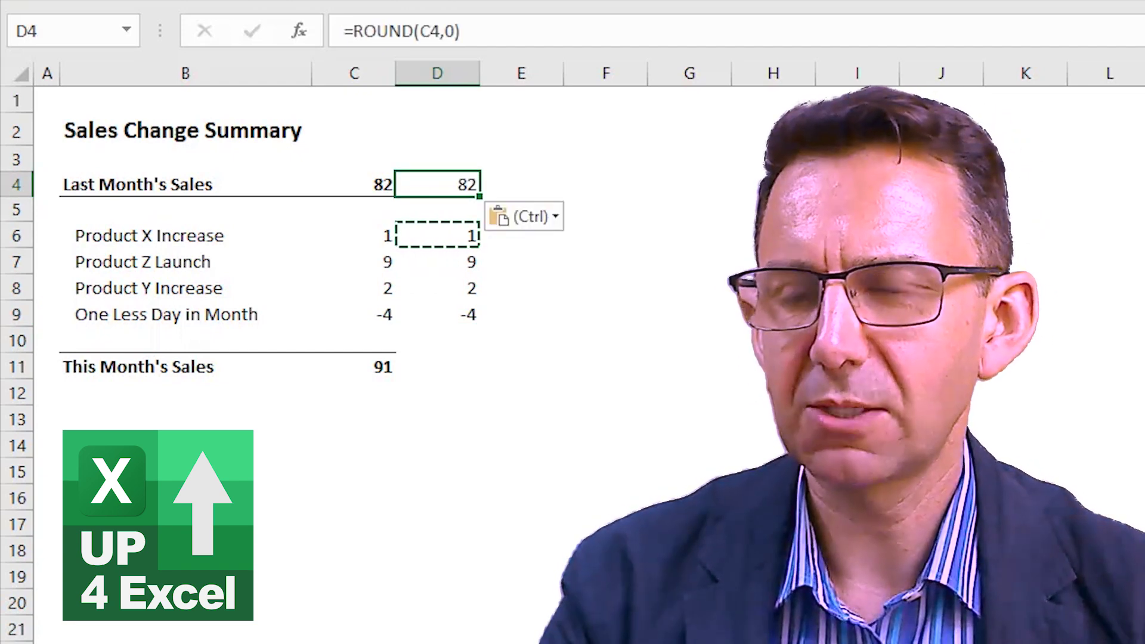
- Copy C11's SUM total into D11, giving a rounded total of 90 versus 91
click(354, 367)
key(ctrl+c)
click(437, 367)
key(ctrl+v)
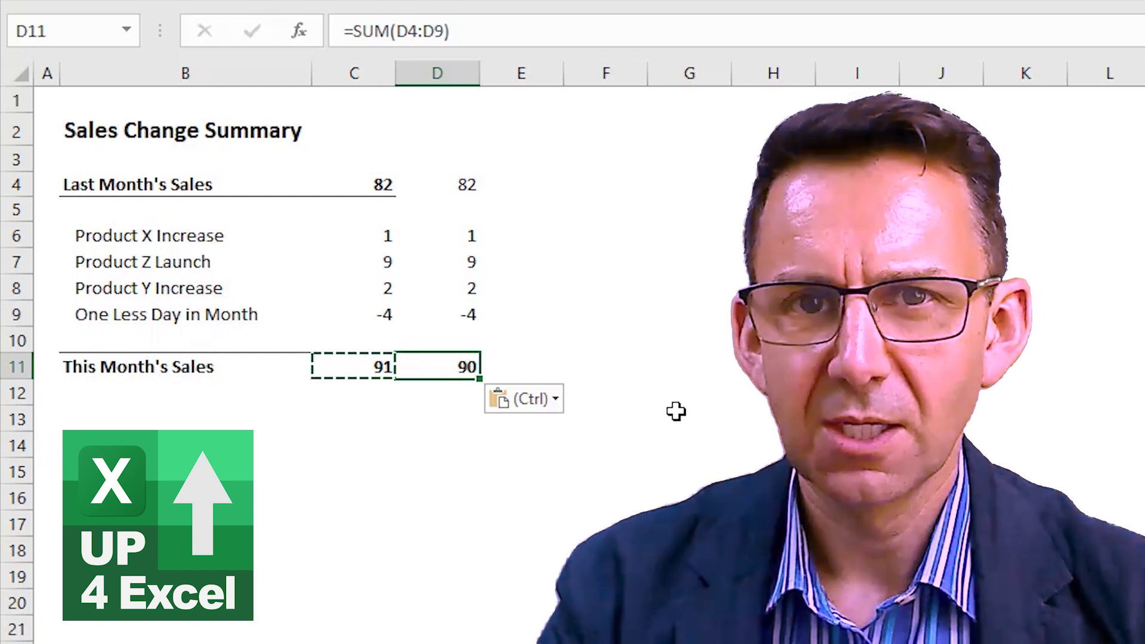
key(Escape)
key(Escape)
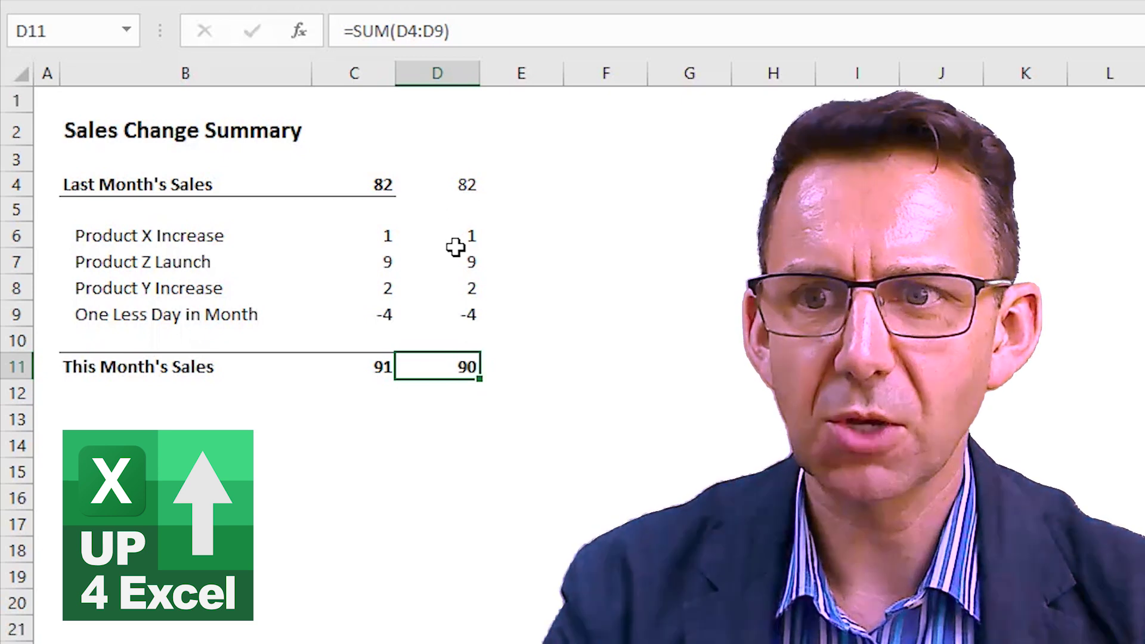
key(Up)
key(Up)
key(Up)
key(Up)
key(Up)
key(Up)
key(Up)
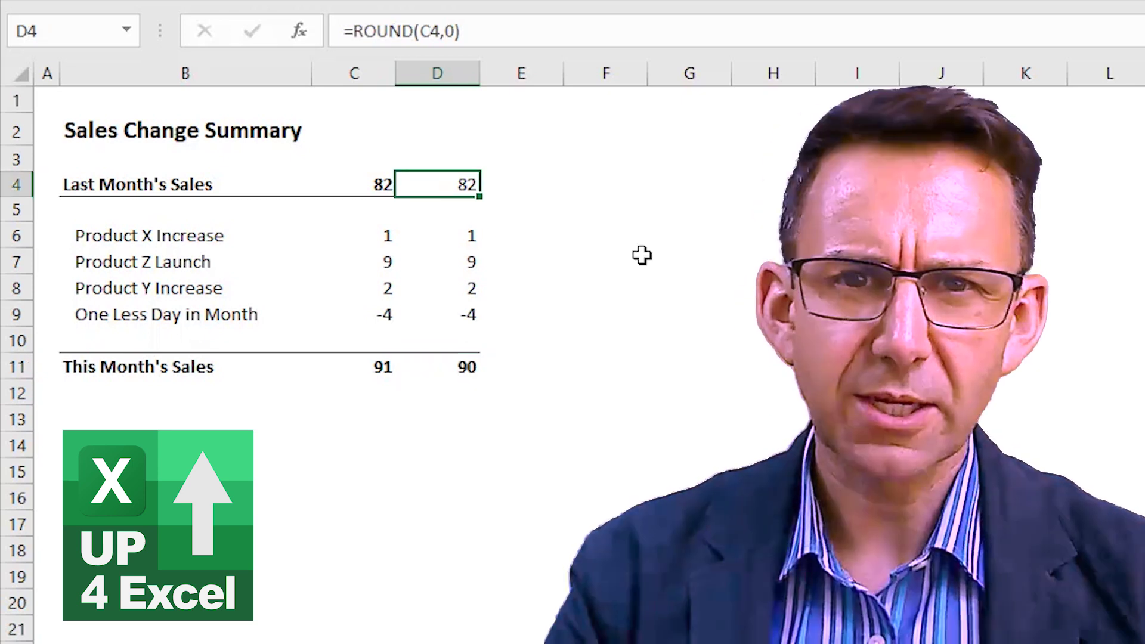
click(459, 366)
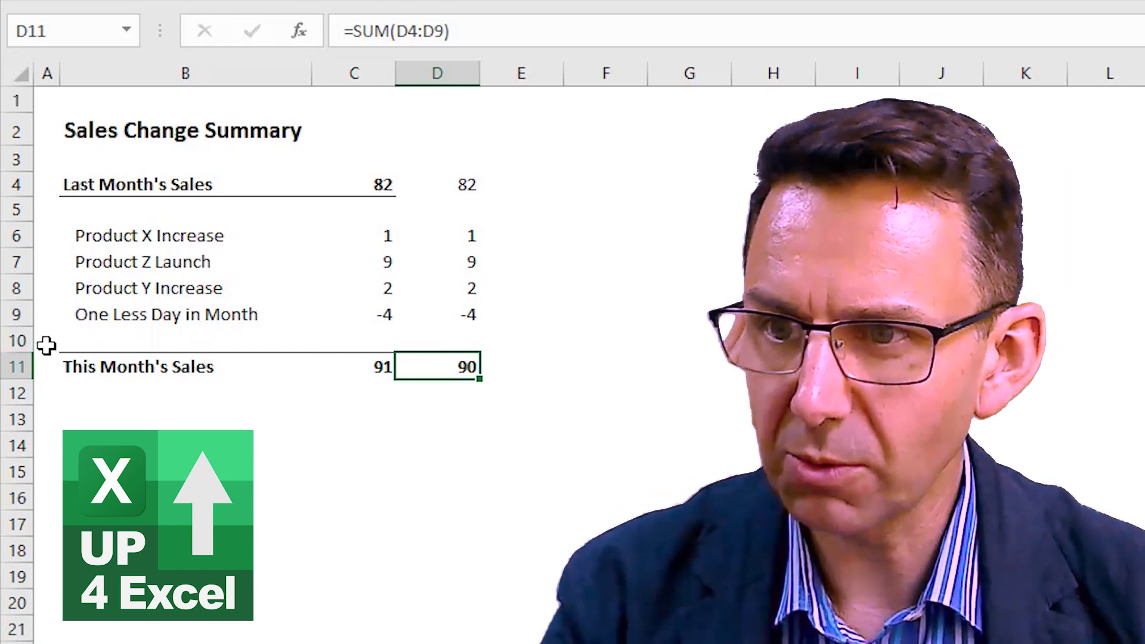
- Insert a blank row 10 above This Month's Sales
click(18, 339)
right_click(18, 339)
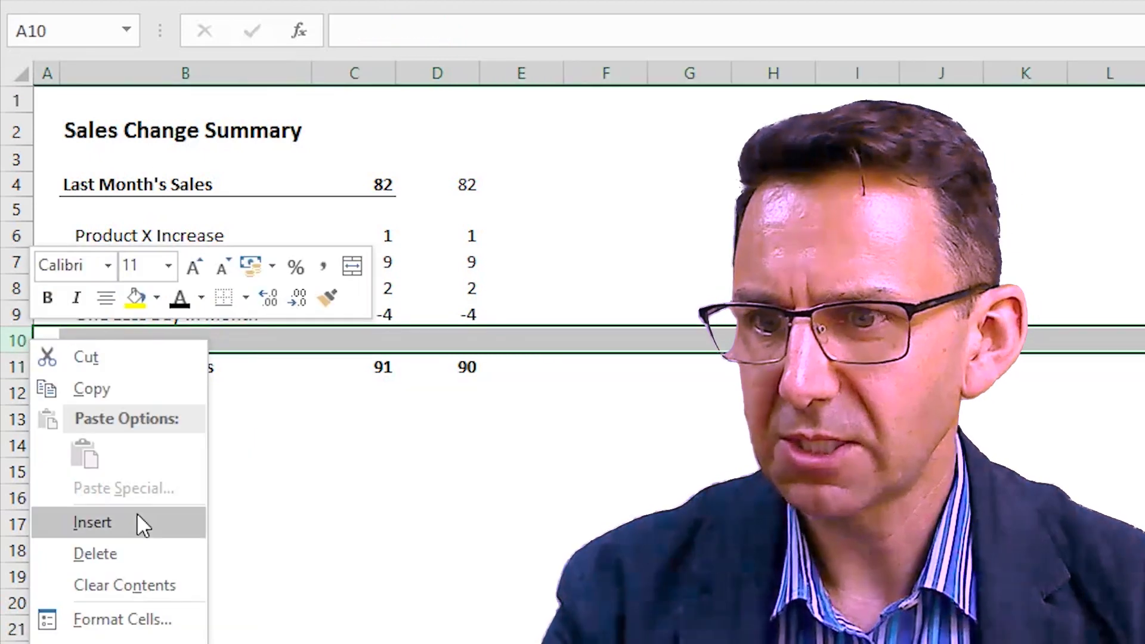
click(143, 525)
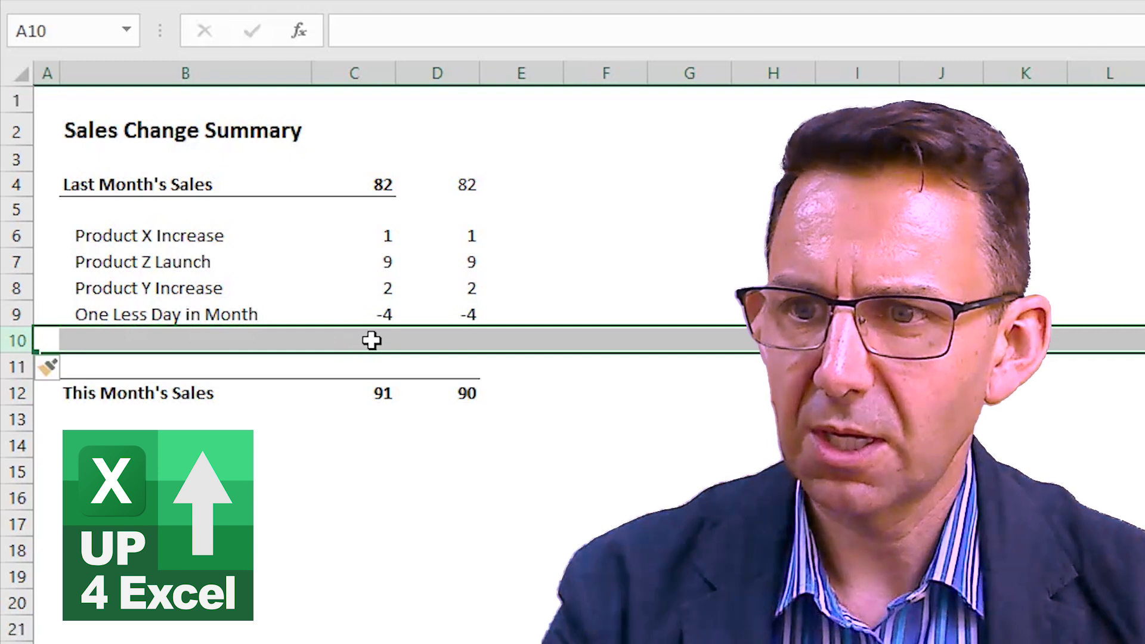
- Label the new row 'Roundings' in B10 and move to its column D cell
click(156, 344)
text(Rop)
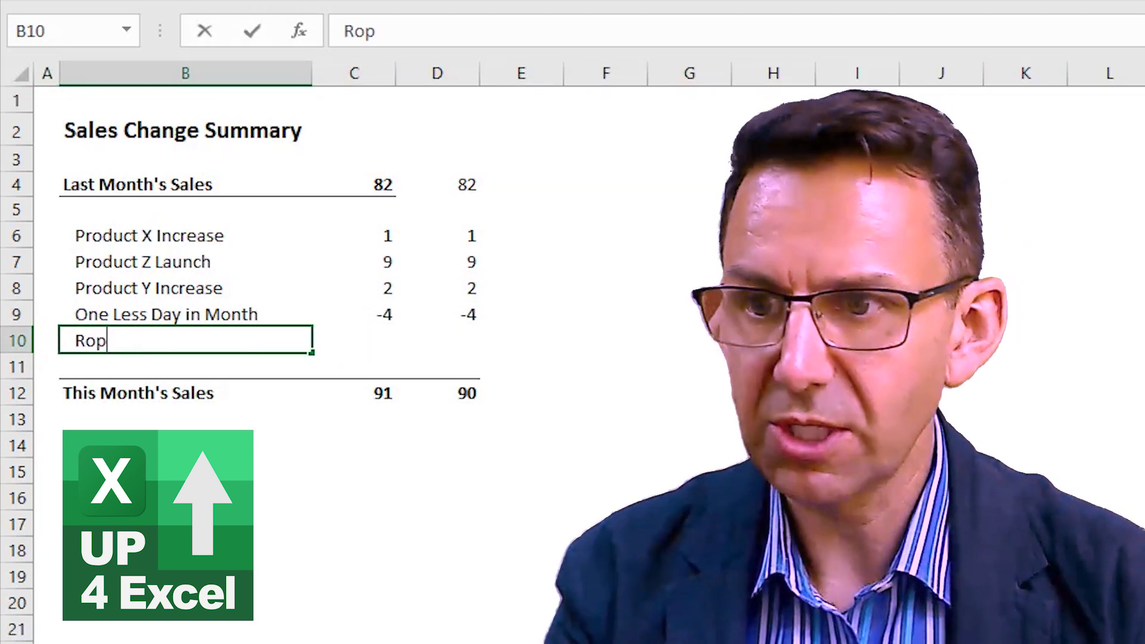
key(BackSpace)
text(undings)
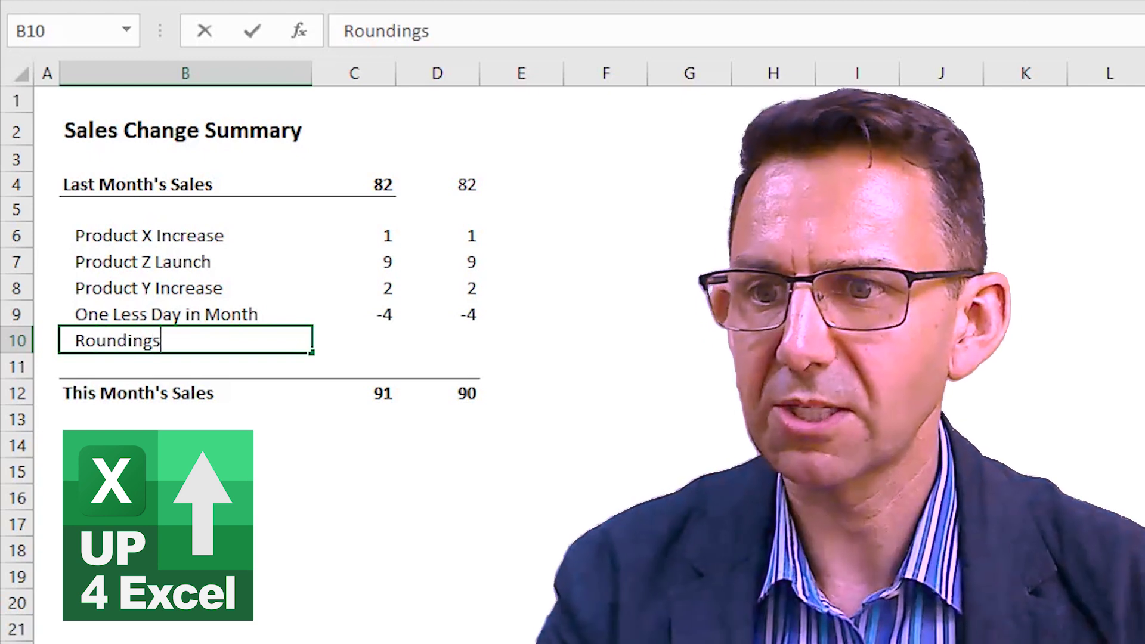
key(Return)
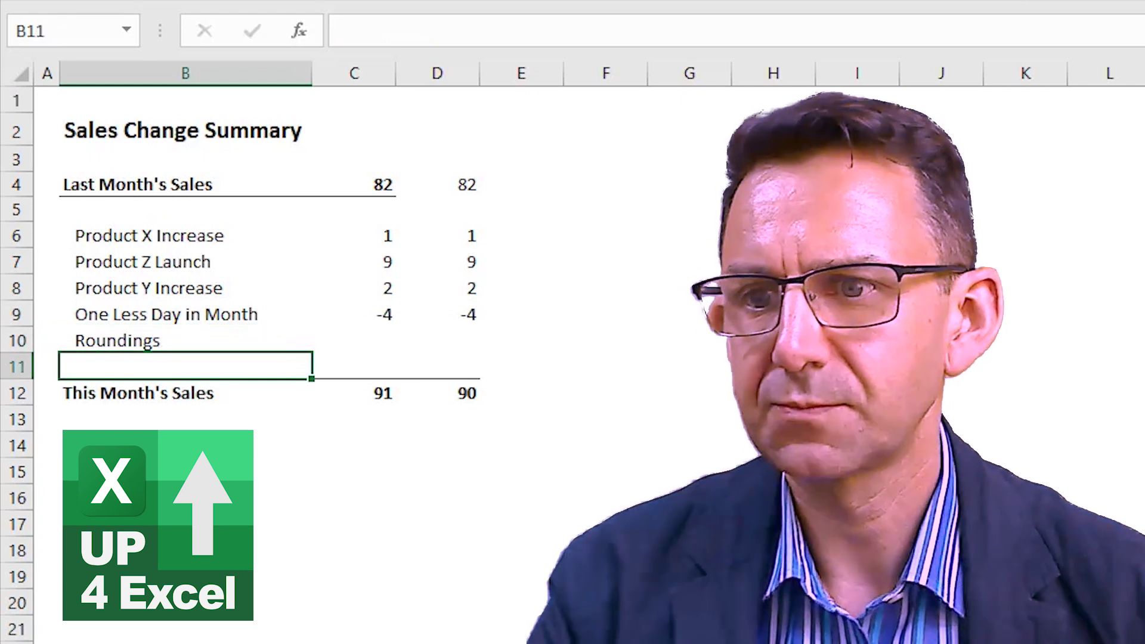
click(186, 340)
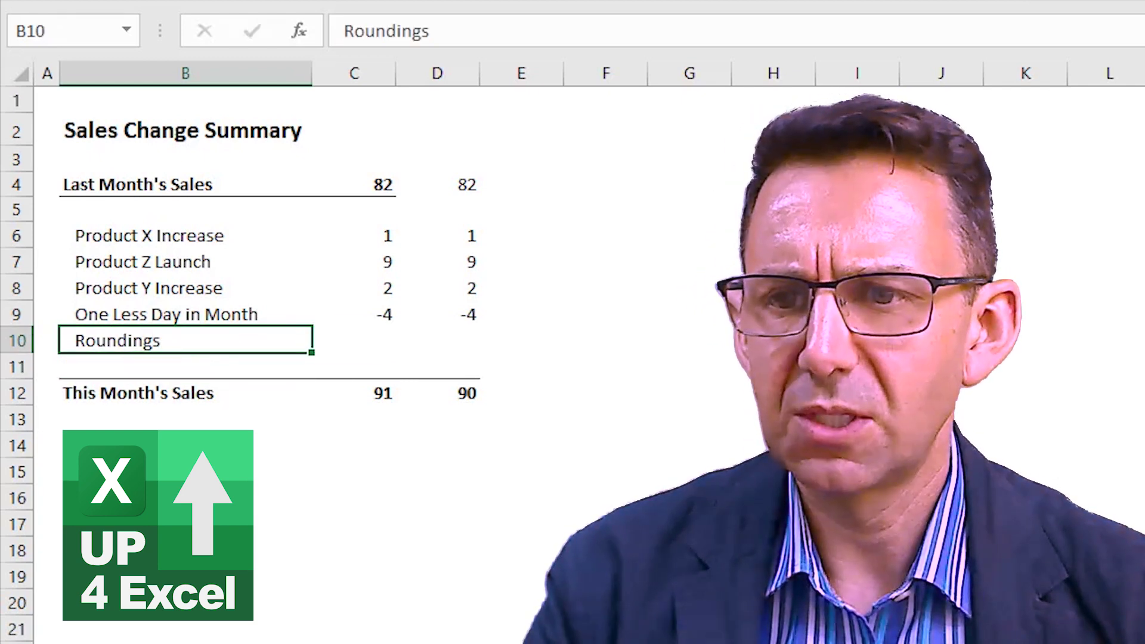
click(354, 341)
click(437, 340)
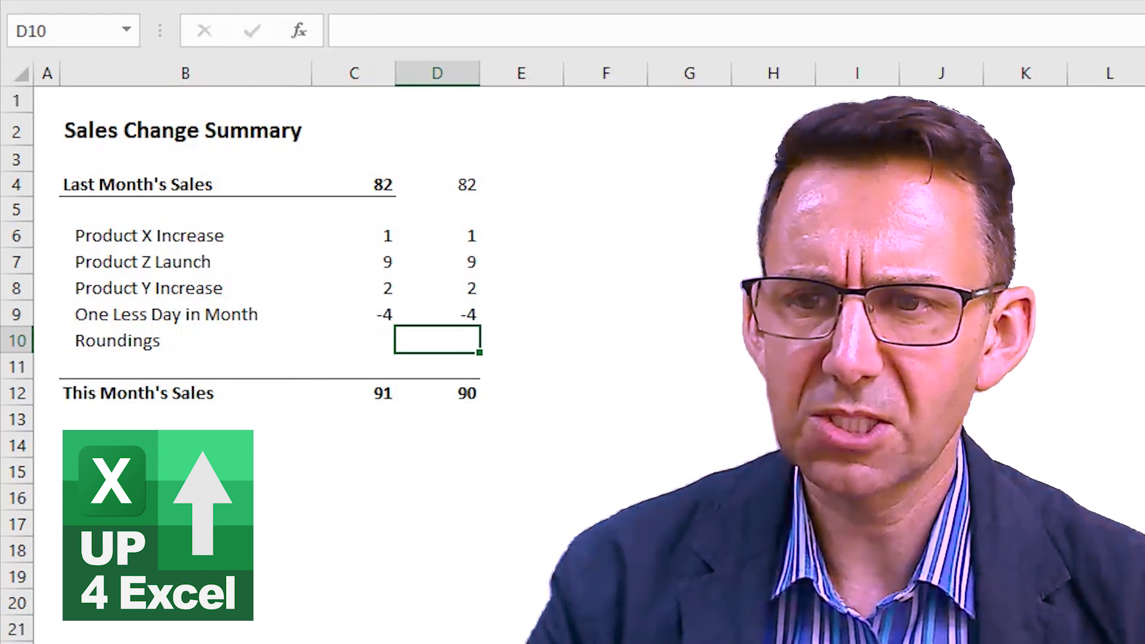
- Enter =C12-SUM(D4:D9) in D10, returning 1 so D12 totals 91
text(=)
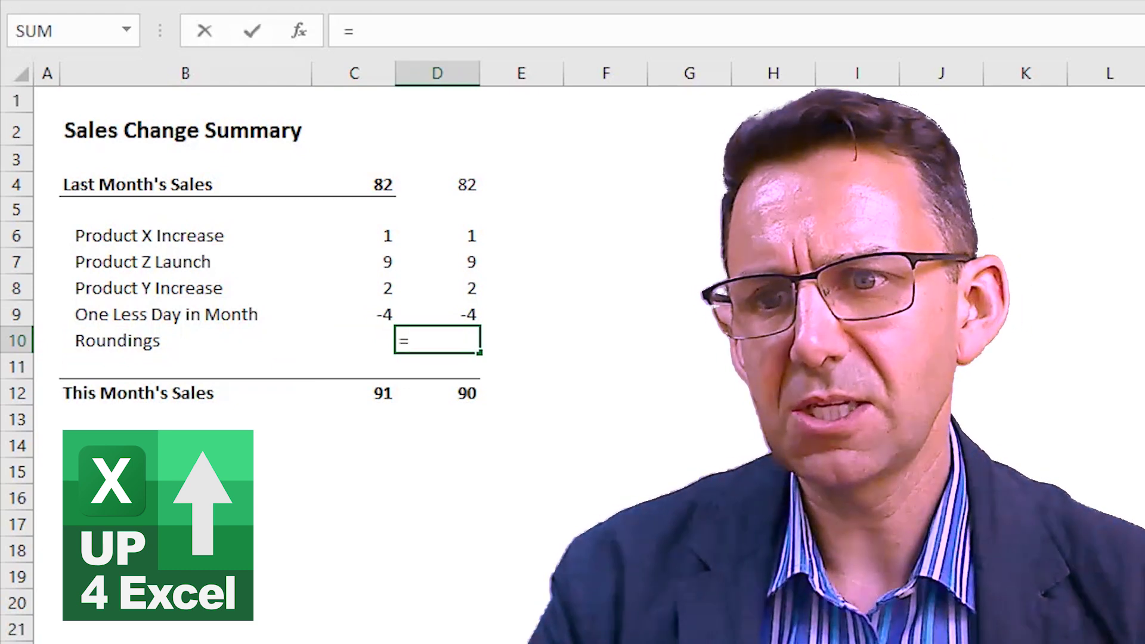
key(Left)
key(Down)
key(Down)
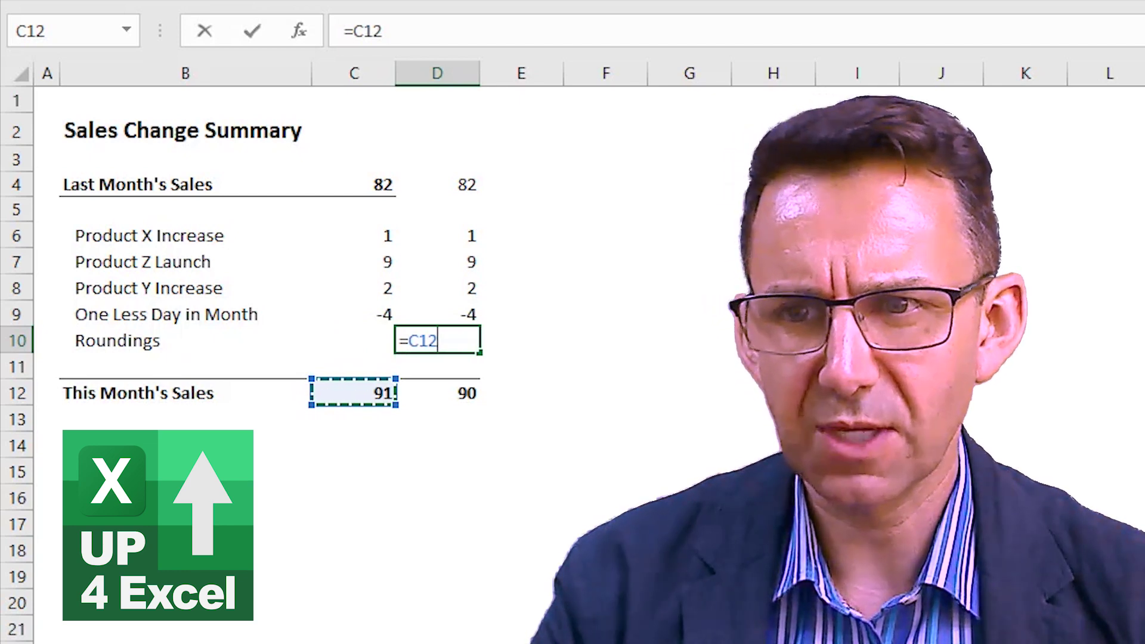
text(-sum)
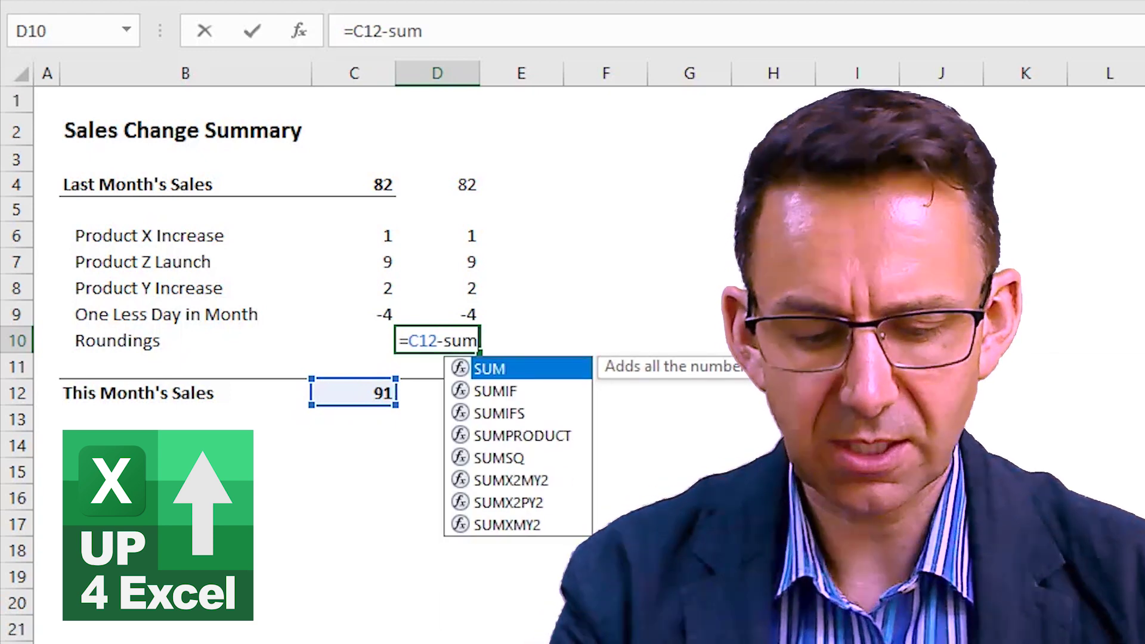
text(()
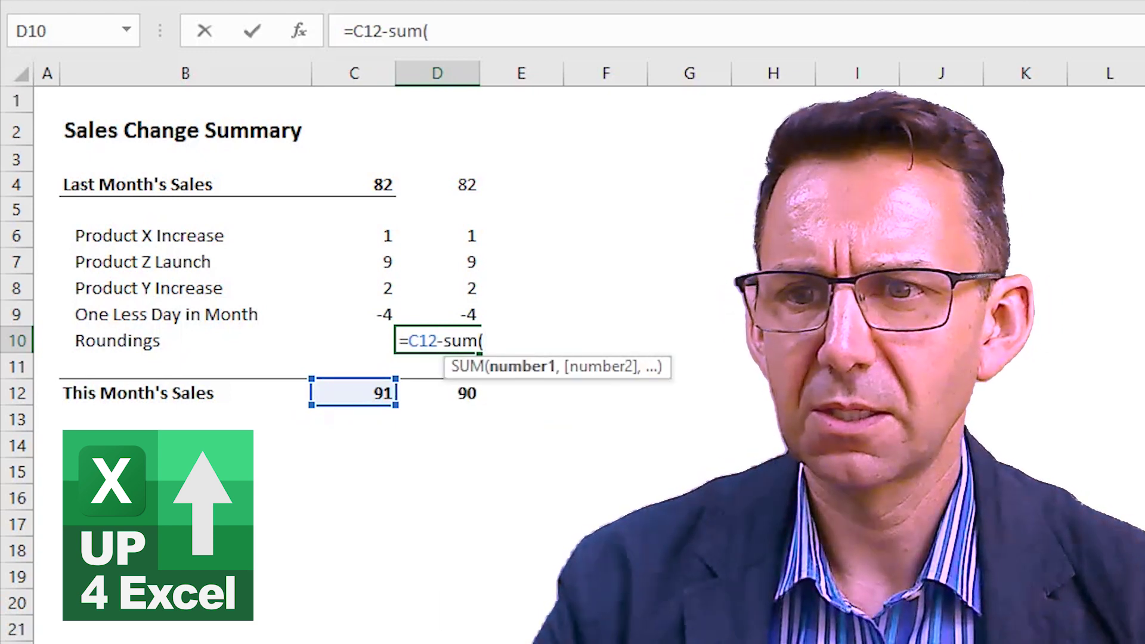
key(Up)
key(shift+Up)
key(shift+Up)
key(shift+Up)
key(shift+Up)
key(shift+Up)
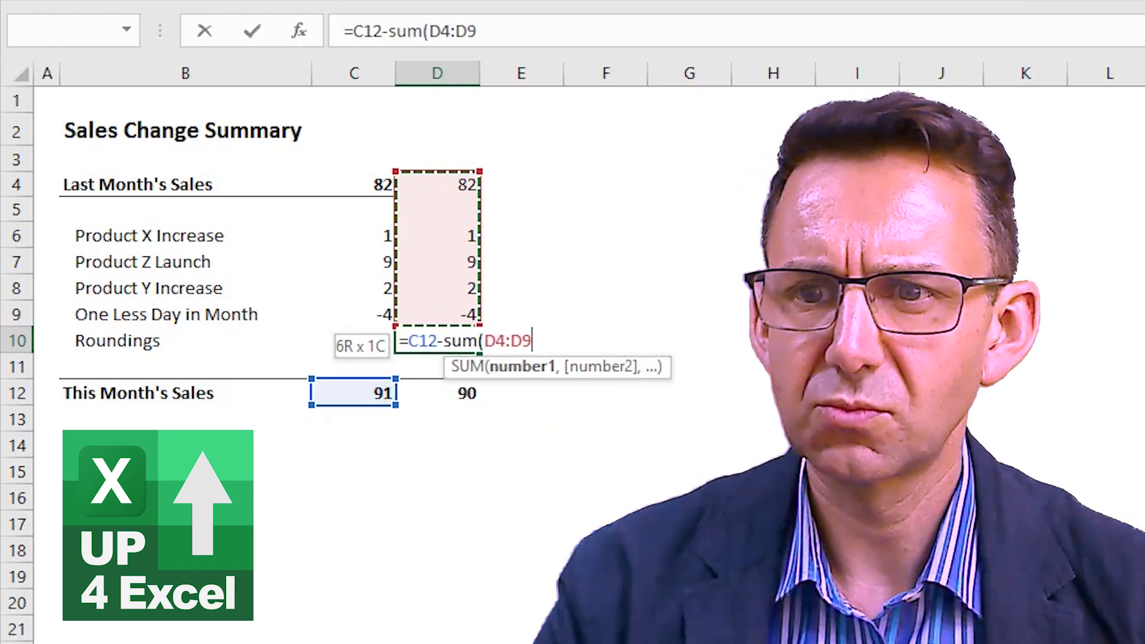
text())
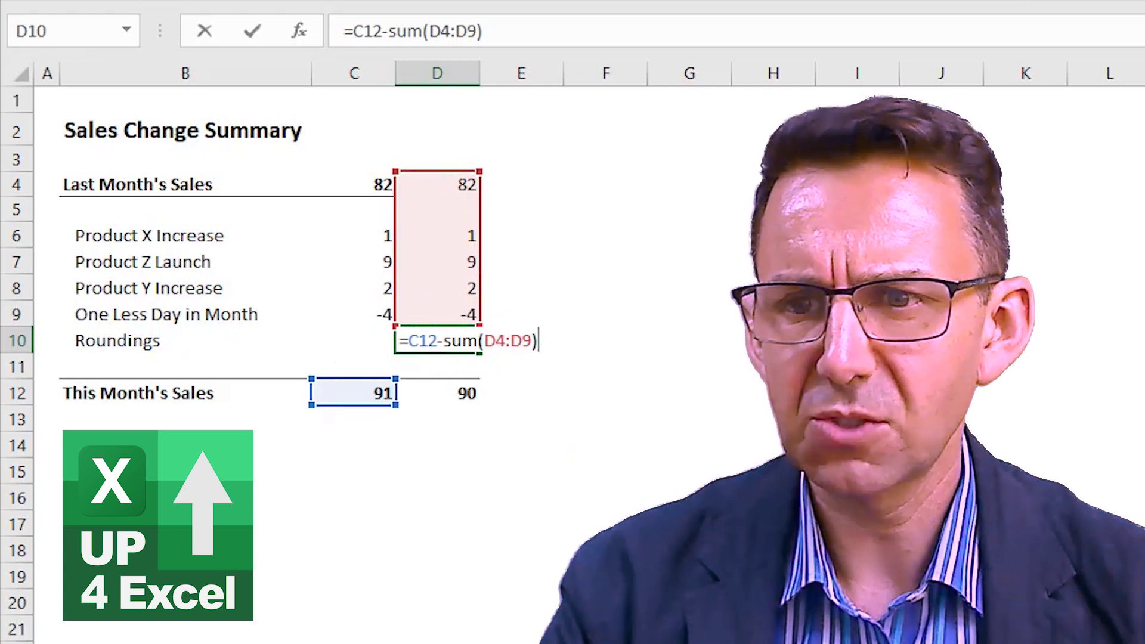
key(Return)
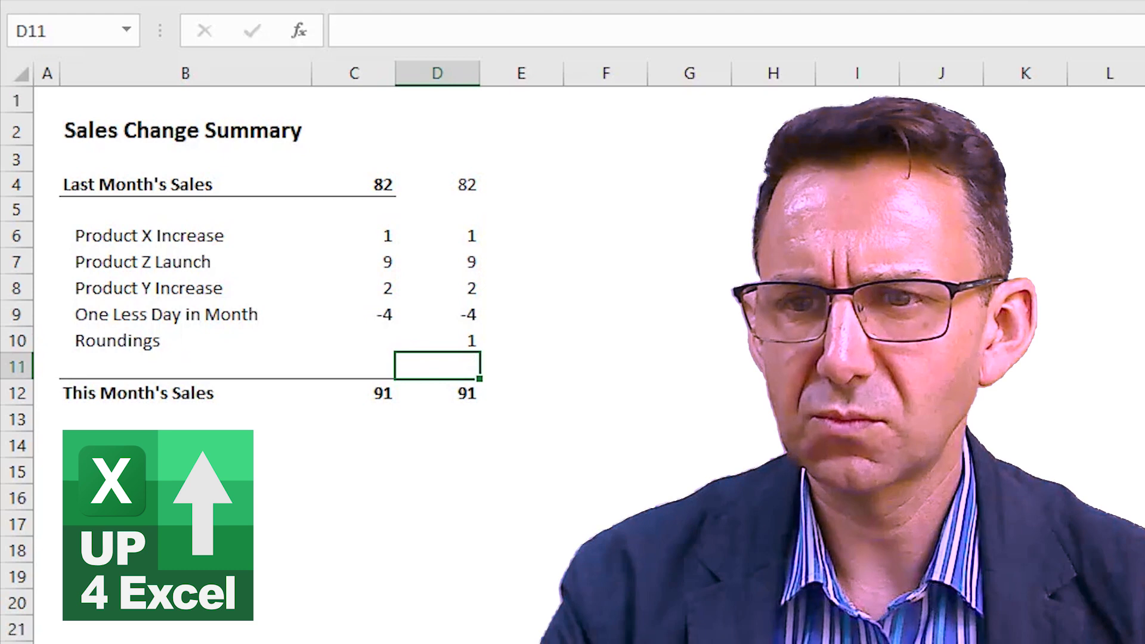
key(Up)
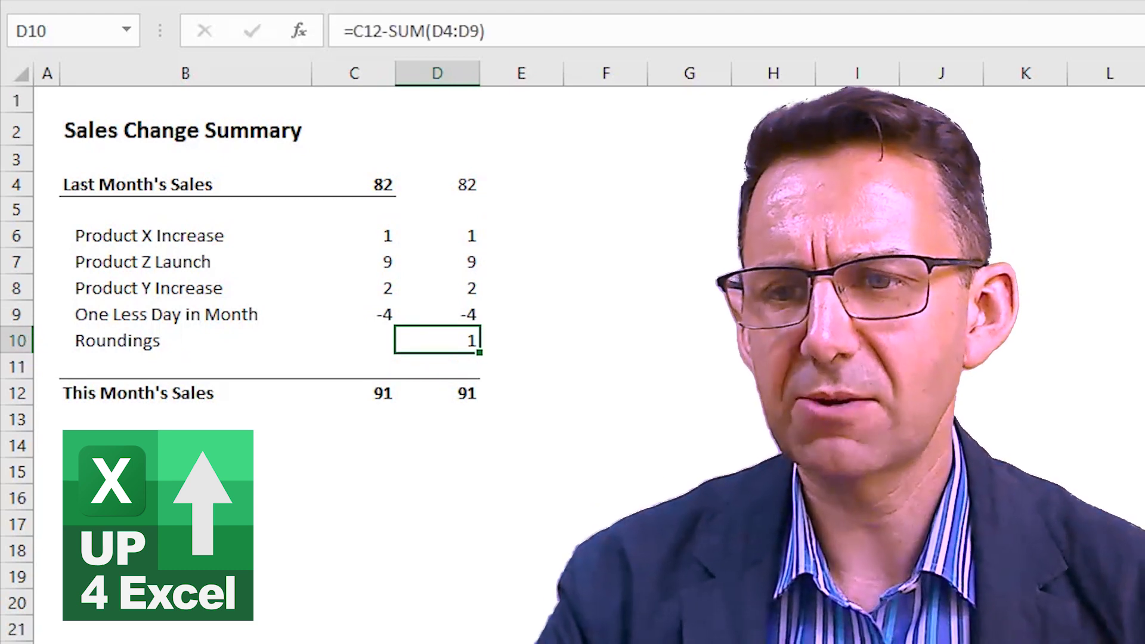
key(Down)
key(Down)
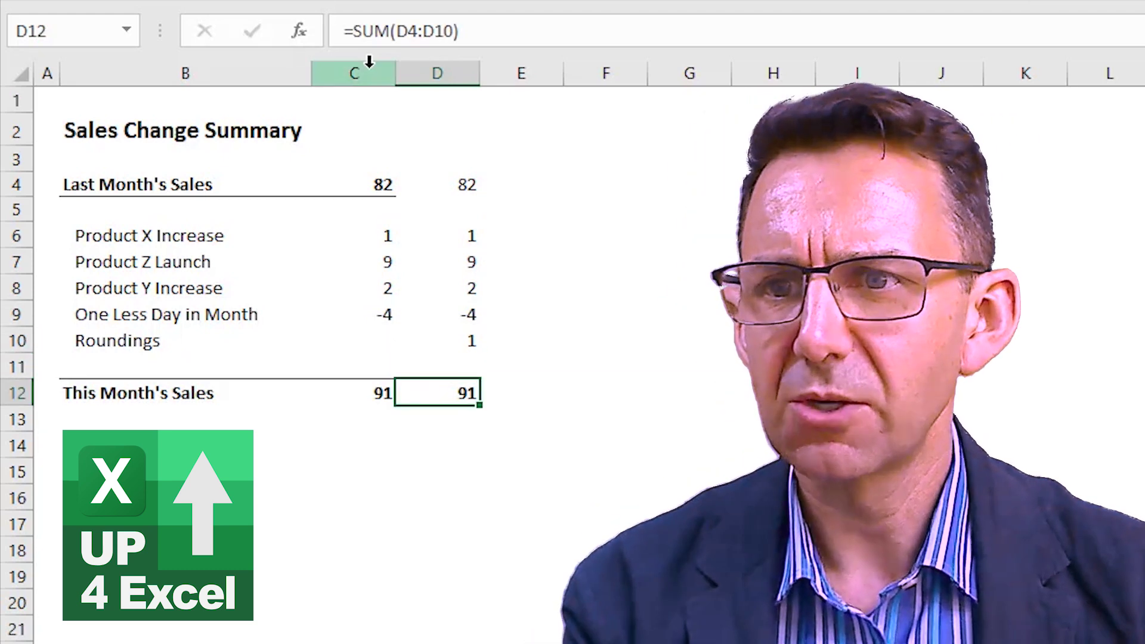
click(370, 71)
- Apply column C's formatting to column D with Format Painter, then hide column C
click(148, 169)
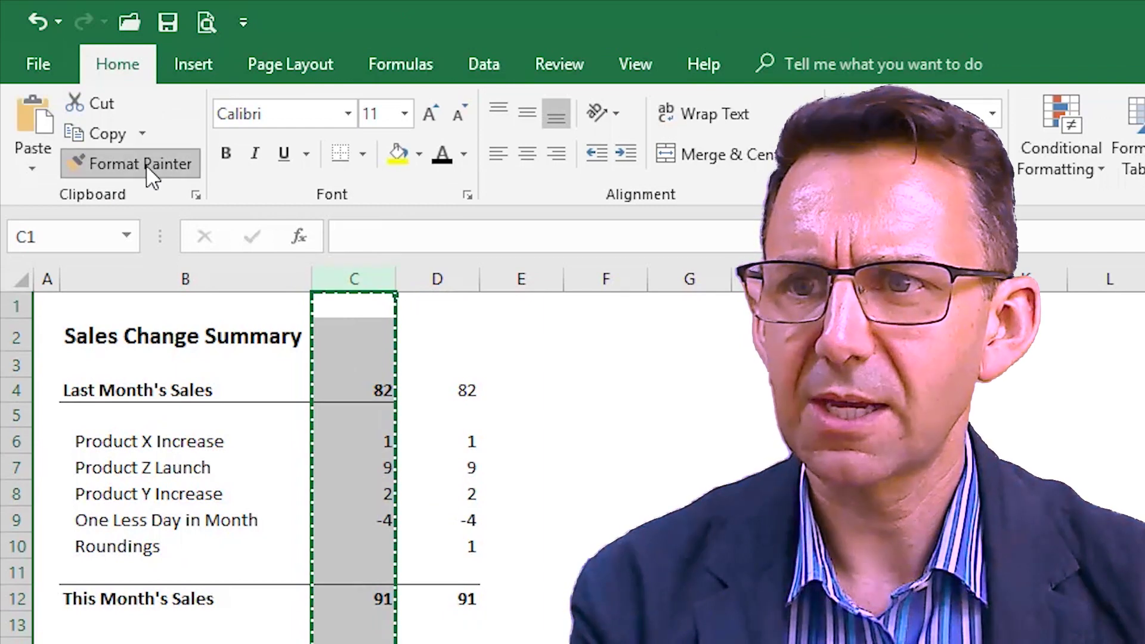
click(444, 280)
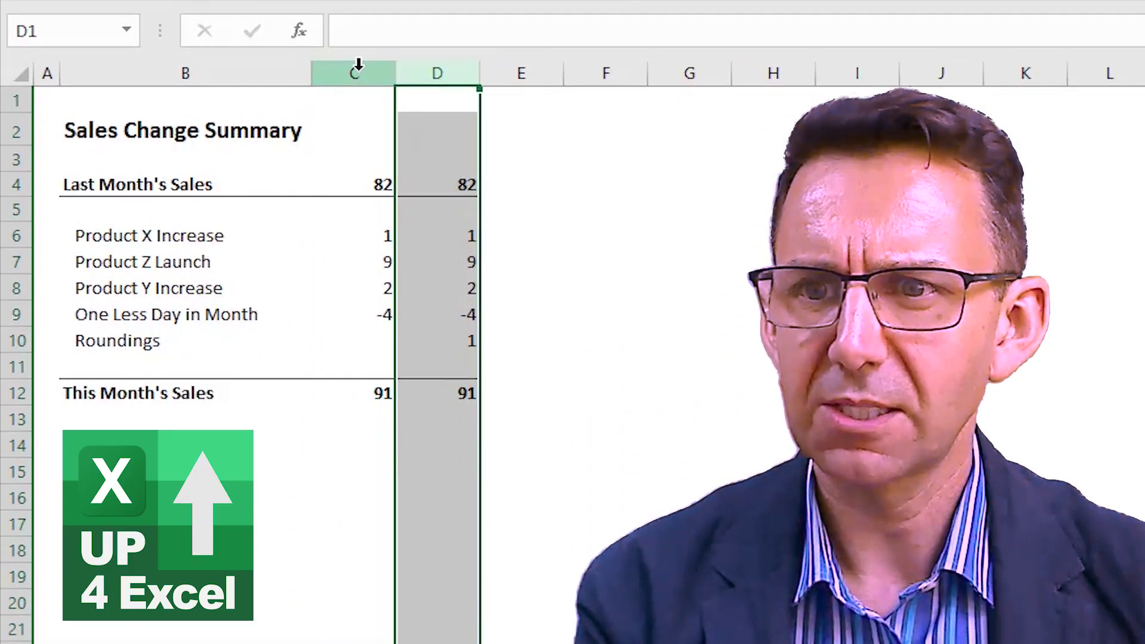
click(353, 279)
right_click(360, 276)
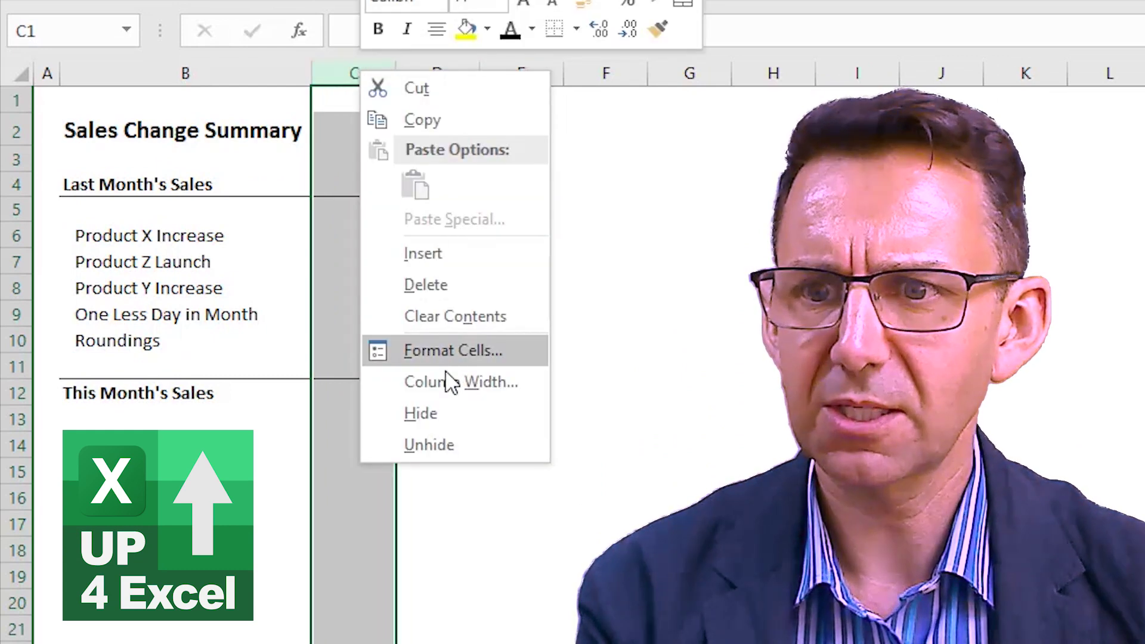
click(447, 413)
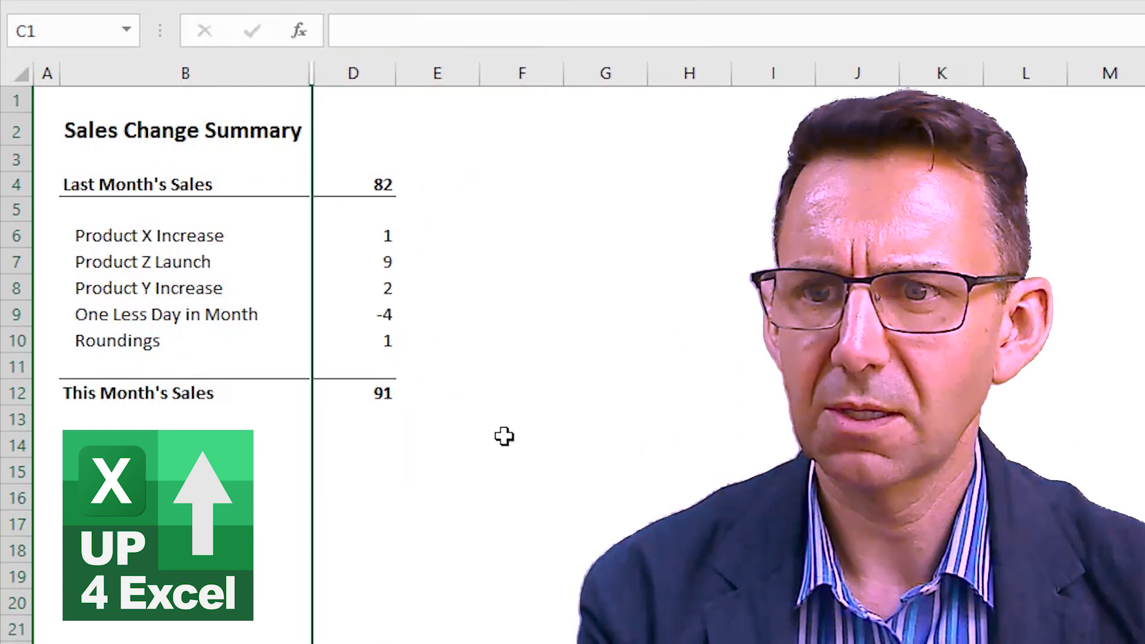
click(195, 336)
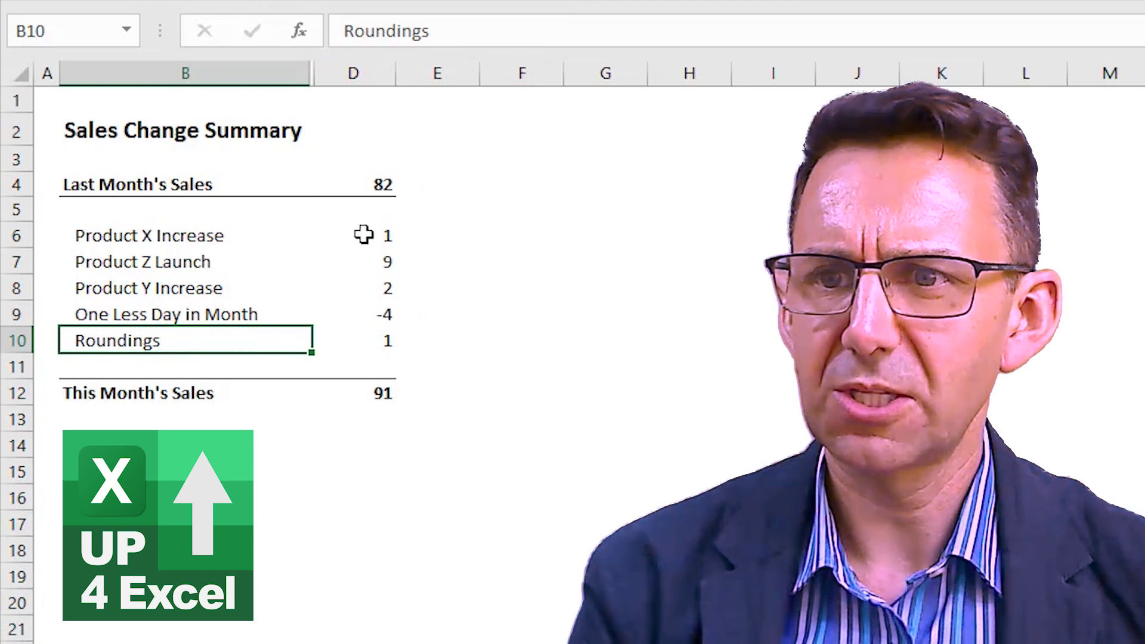